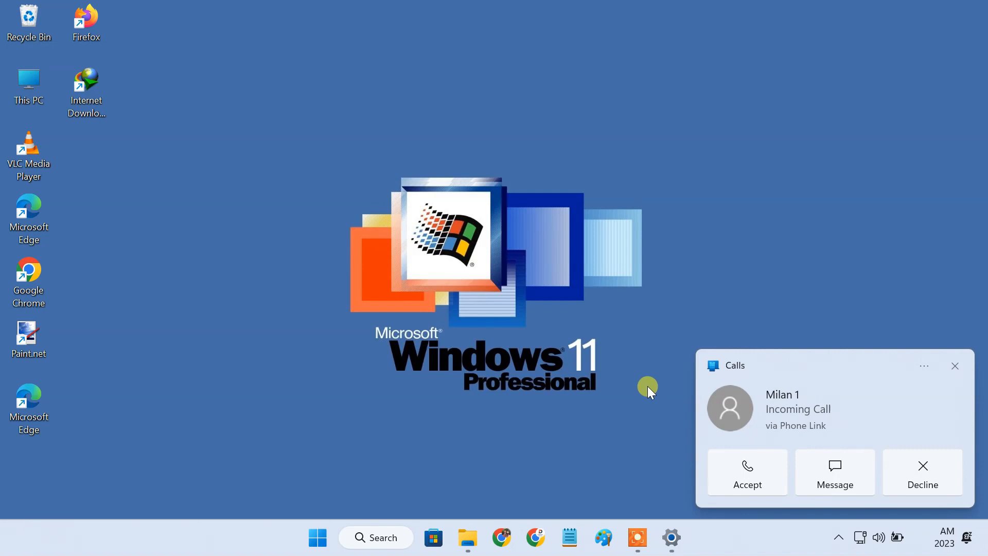
# - Accept the incoming call on the PC, move the call window aside, then hang up
pyautogui.click(766, 479)
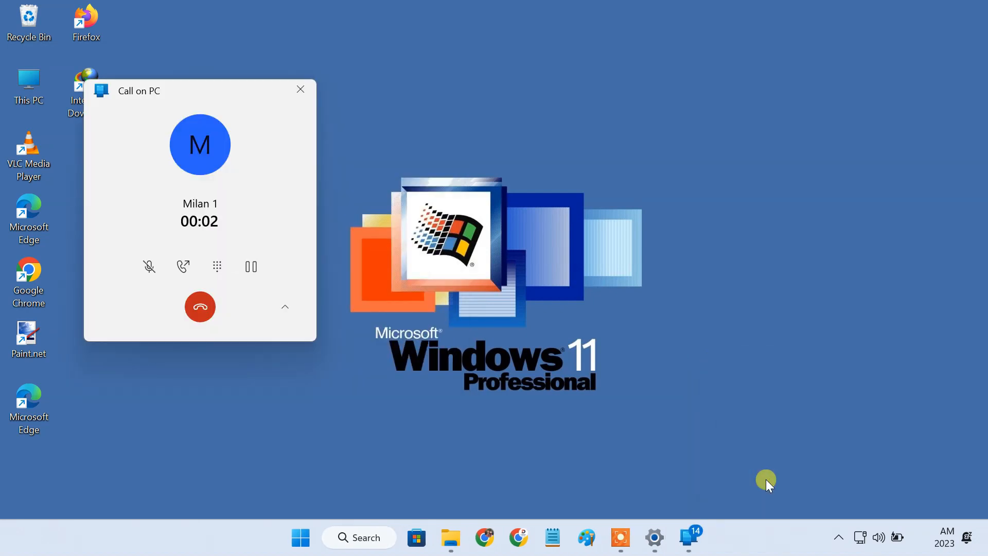
pyautogui.moveTo(294, 96); pyautogui.dragTo(840, 41)
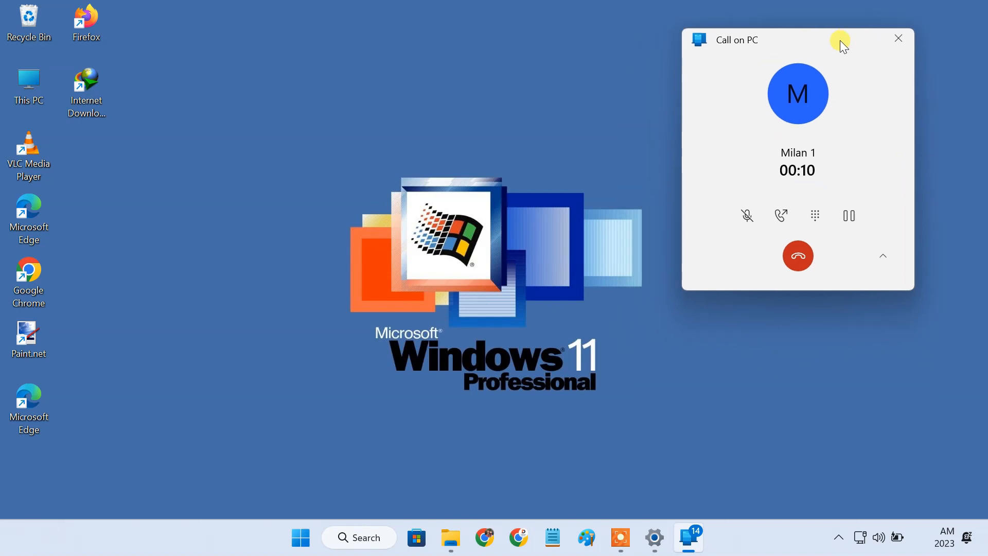
pyautogui.click(807, 258)
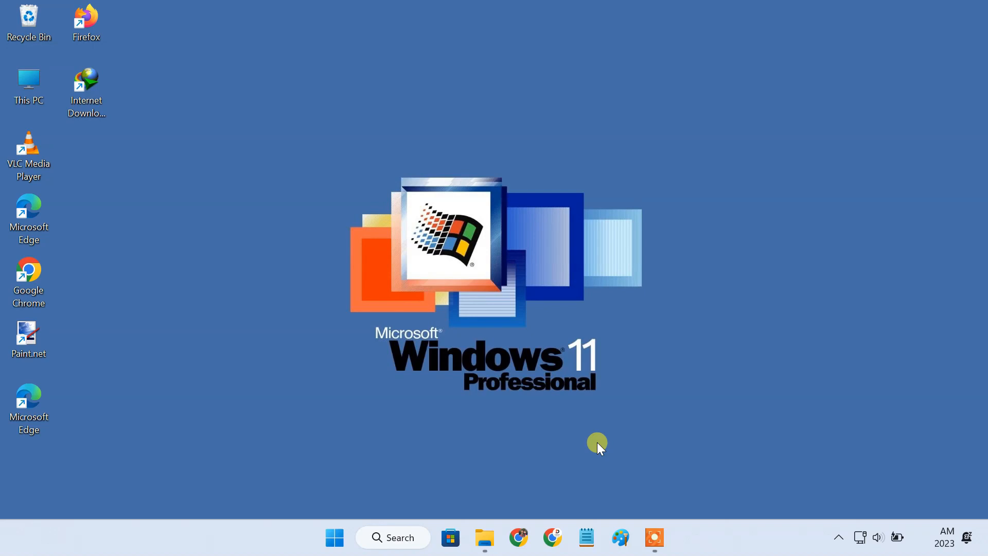
# - Launch Phone Link from Settings' Bluetooth & devices page and bring it to the front
pyautogui.click(334, 537)
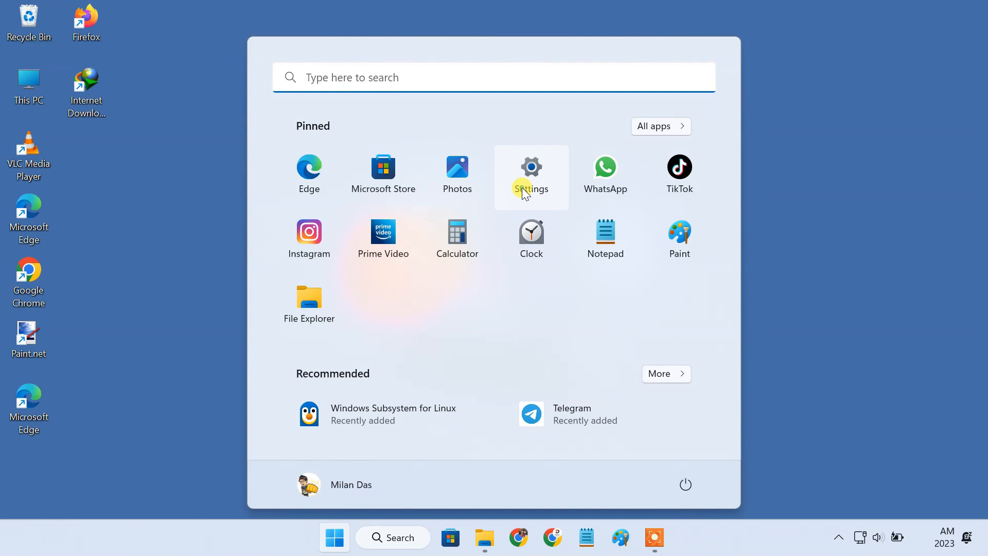
pyautogui.click(531, 174)
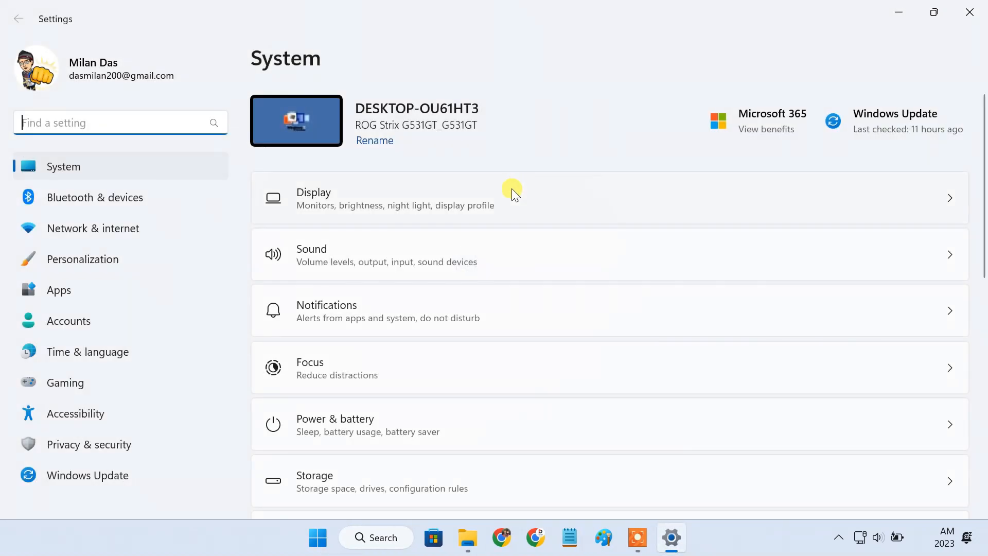
pyautogui.click(151, 197)
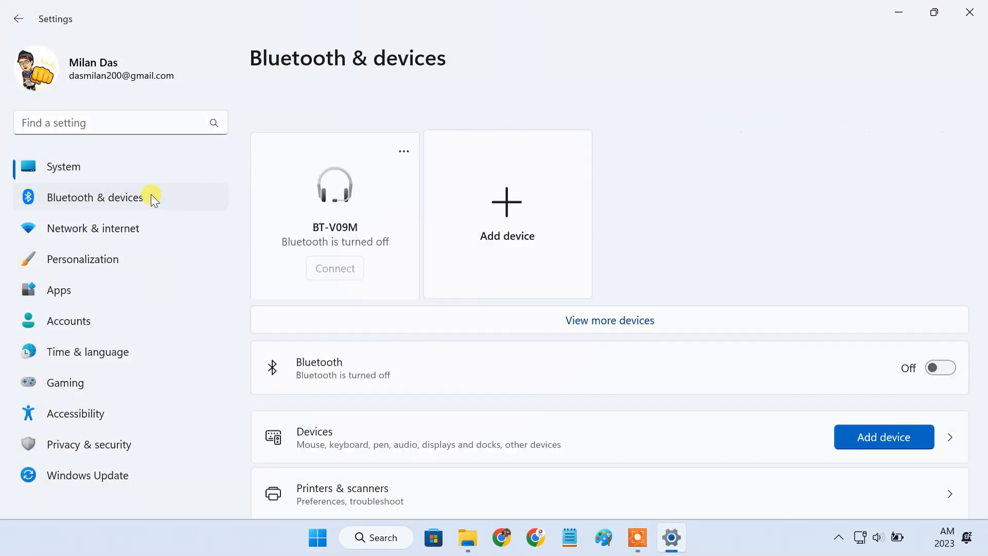
pyautogui.scroll(-2, 545, 341)
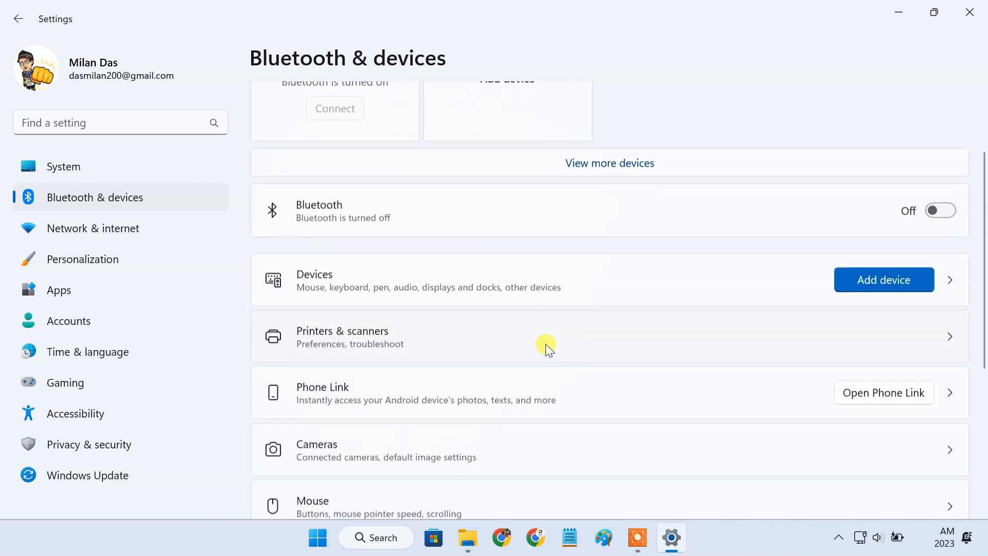
pyautogui.scroll(-1, 549, 347)
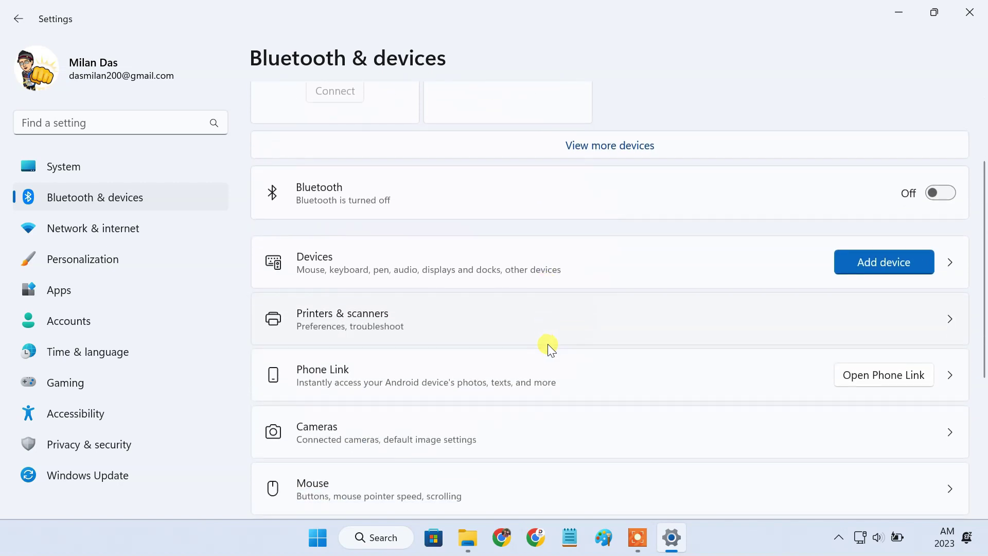
pyautogui.click(883, 378)
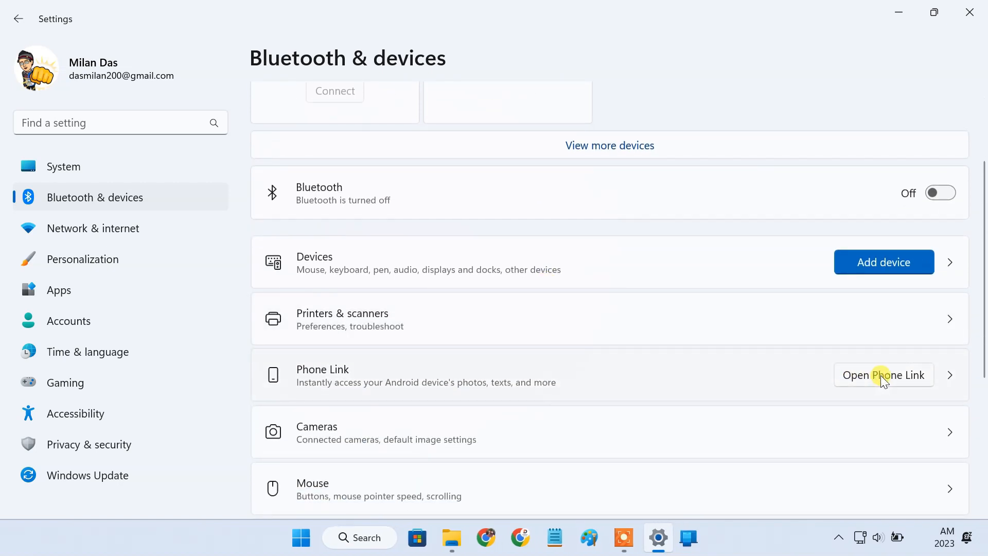
pyautogui.click(689, 538)
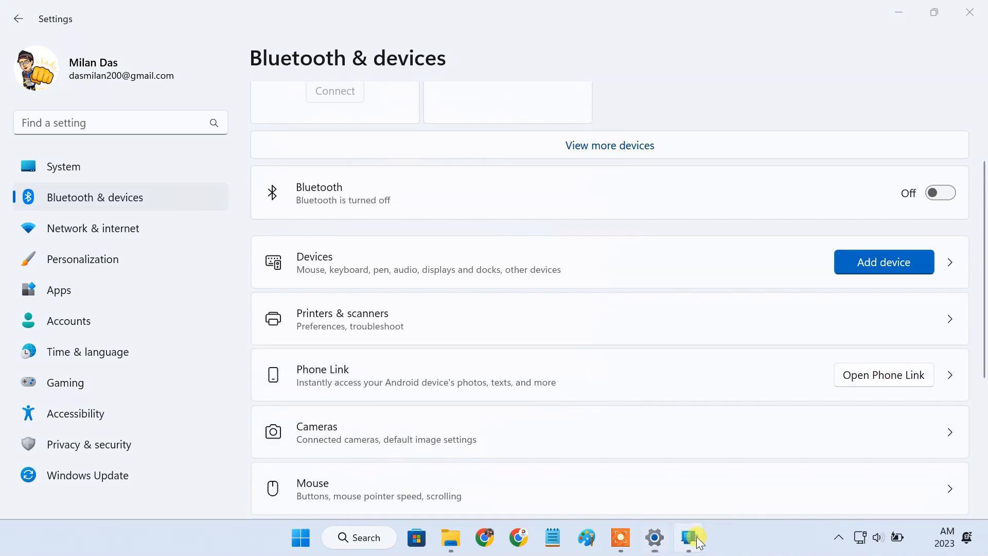
# - Start Phone Link setup, continue with the signed-in Microsoft account, and maximize the window
pyautogui.click(893, 18)
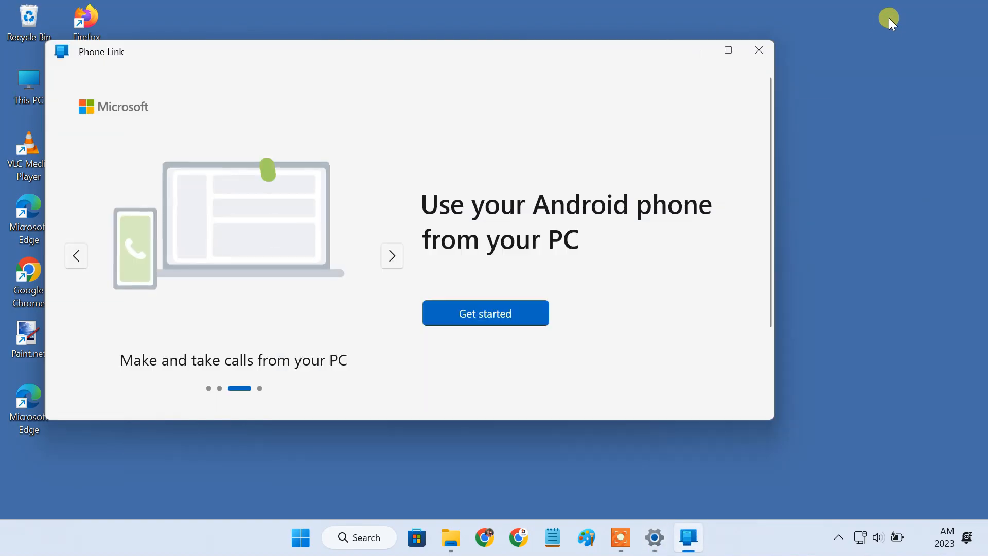
pyautogui.click(494, 318)
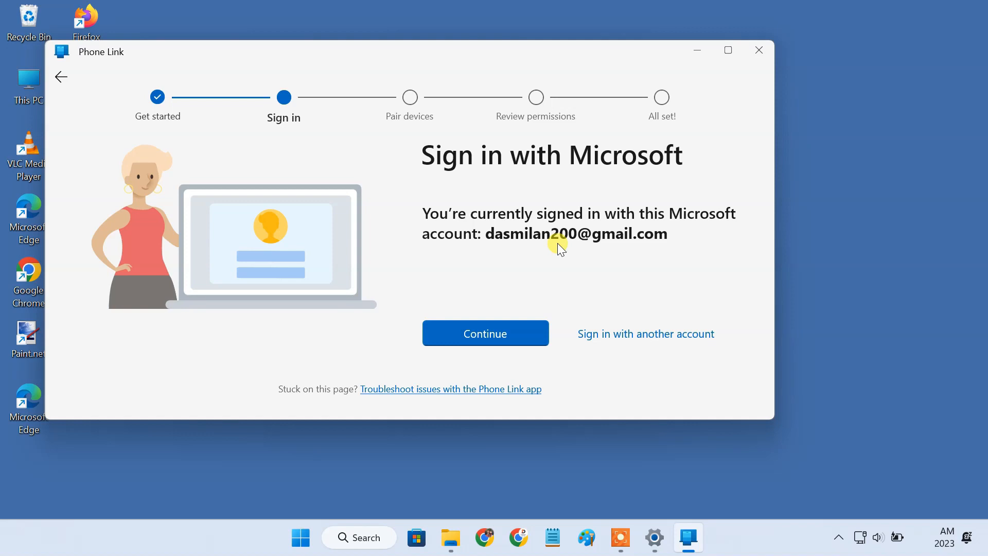
pyautogui.click(500, 333)
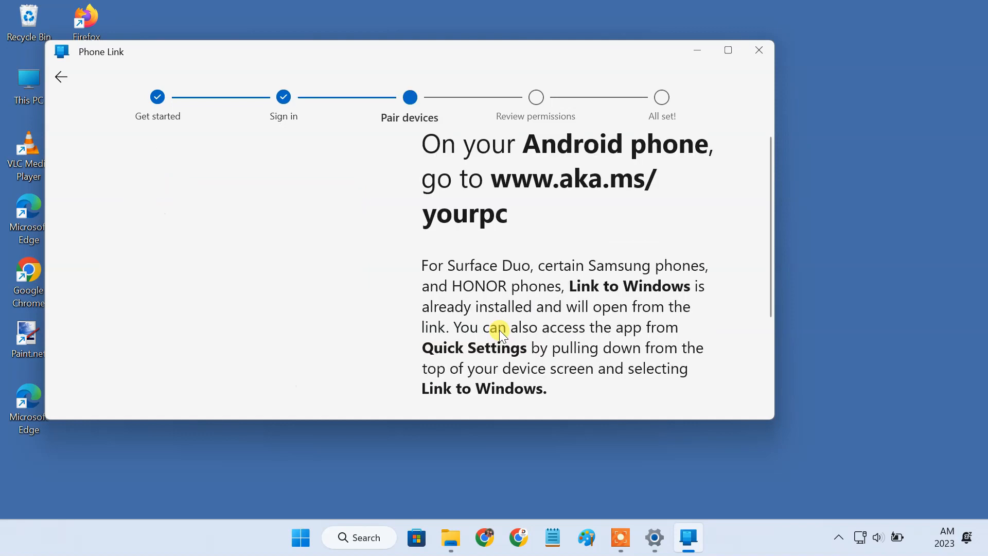
pyautogui.click(731, 51)
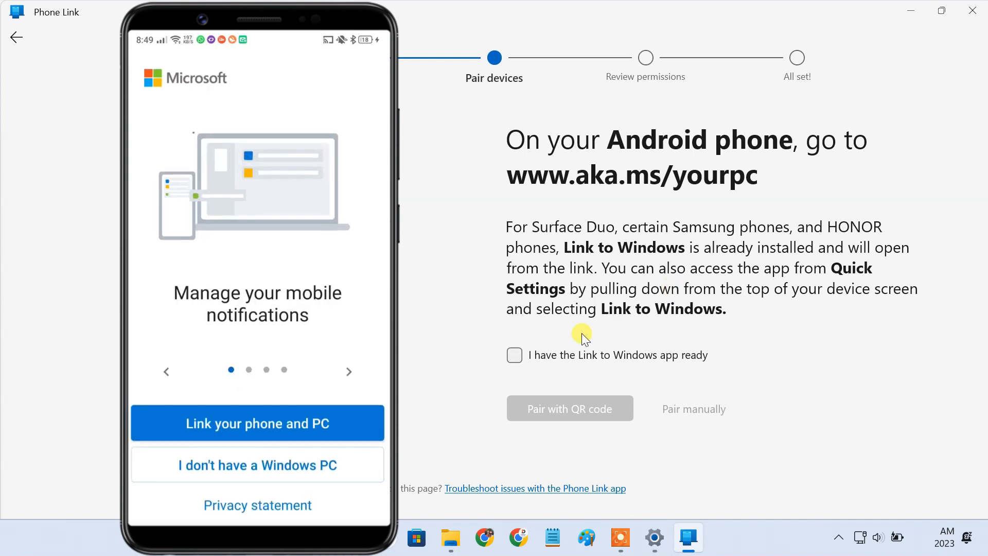
# - Confirm the Link to Windows app is ready and start pairing with a QR code
pyautogui.click(514, 354)
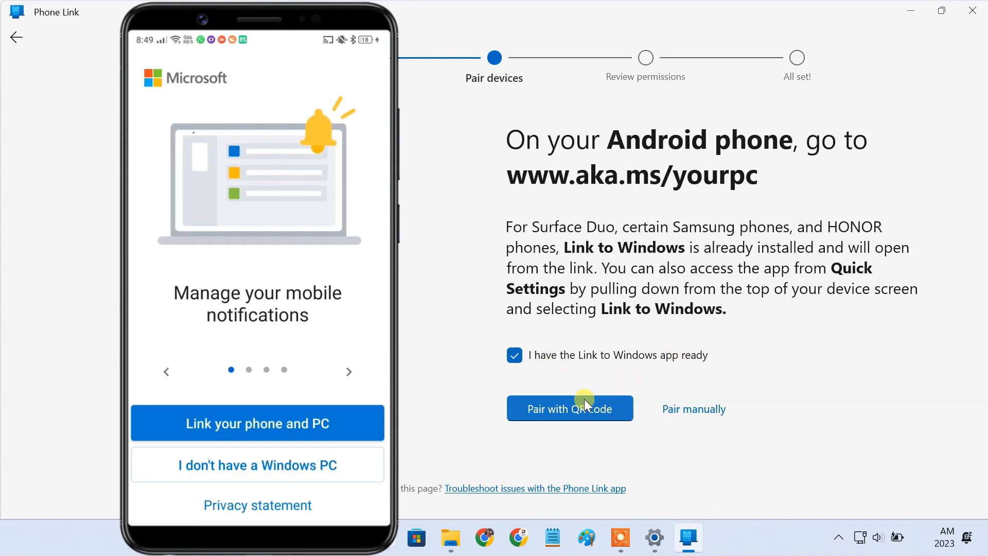
pyautogui.click(570, 407)
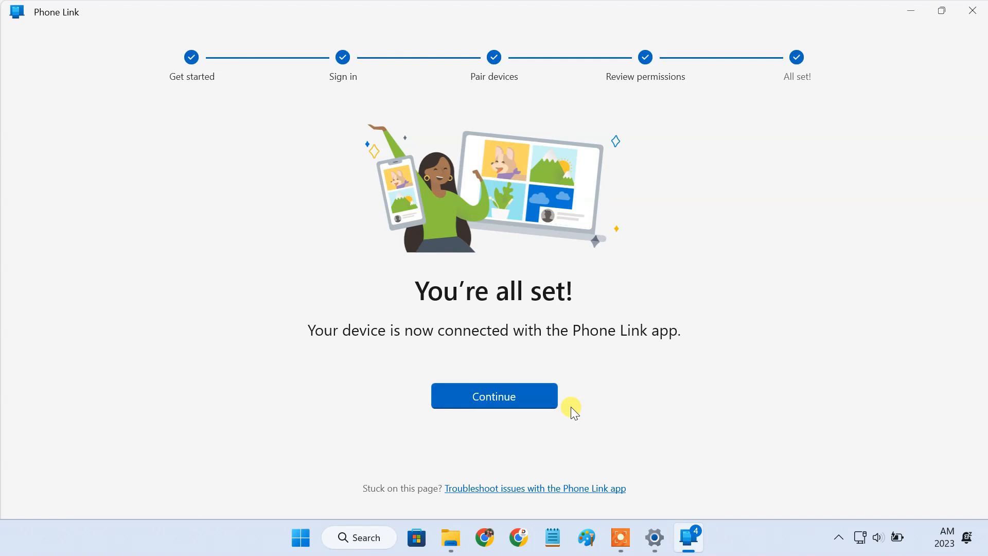
# - Enter the main app, start a new message, then browse the Calls and Photos pages
pyautogui.click(537, 396)
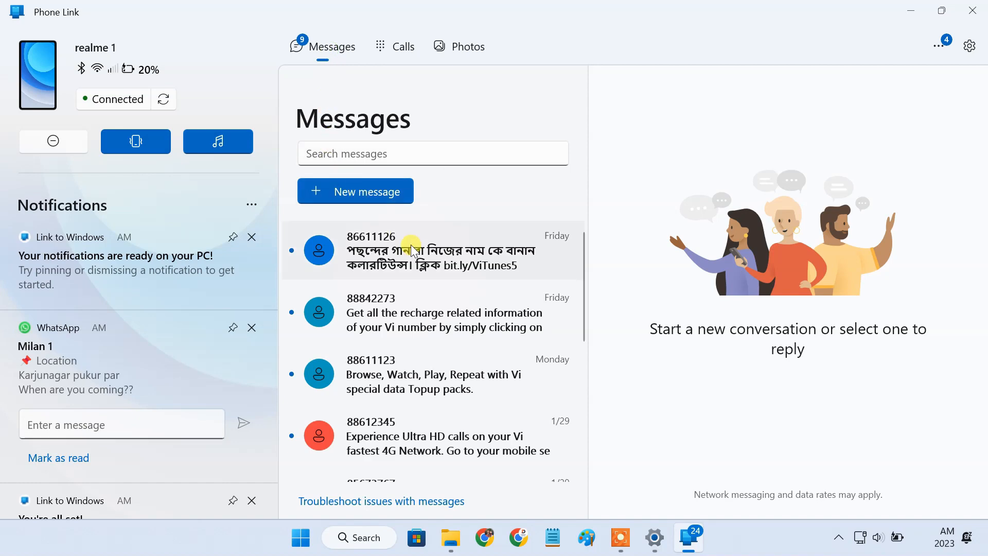
pyautogui.scroll(-3, 432, 310)
pyautogui.scroll(3, 453, 363)
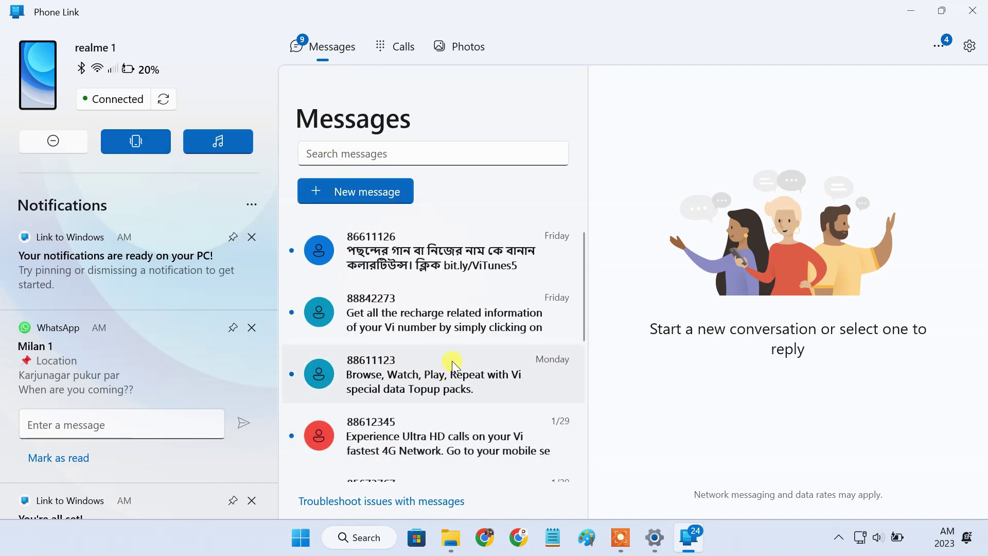
pyautogui.click(388, 194)
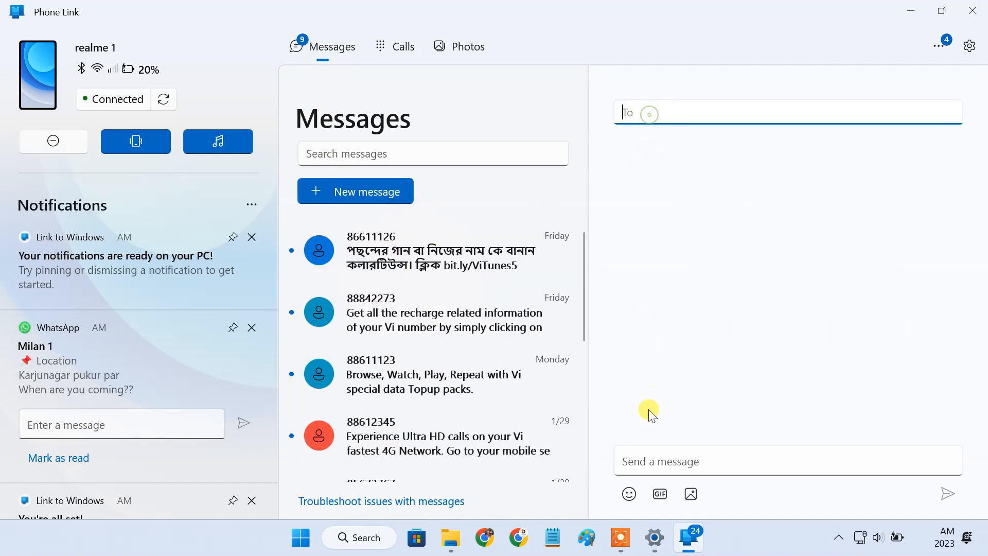
pyautogui.click(672, 461)
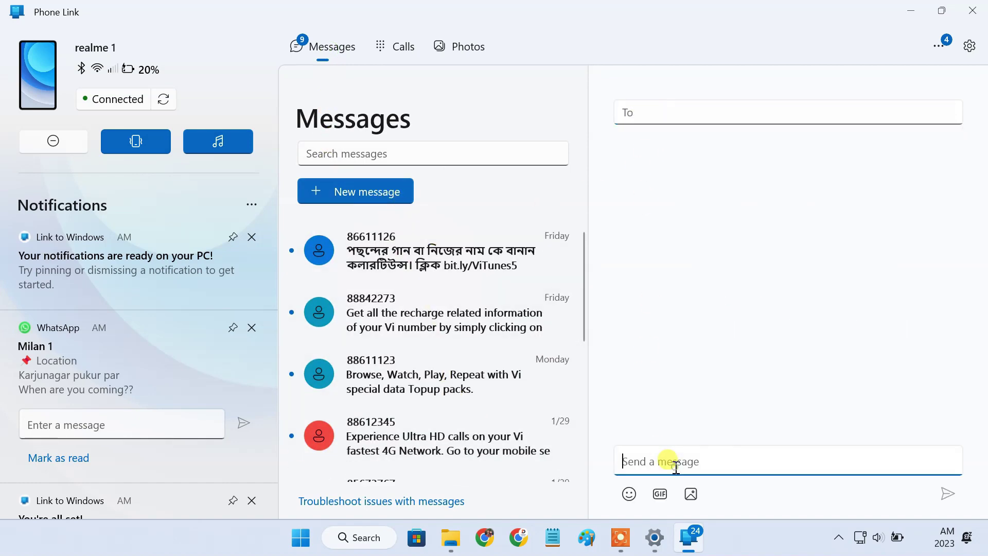
pyautogui.click(403, 46)
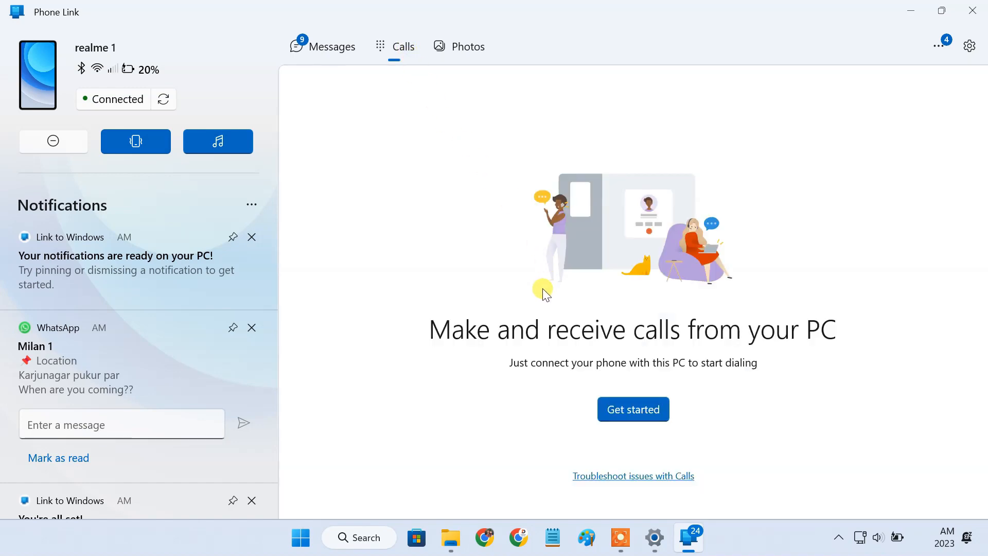
pyautogui.click(468, 47)
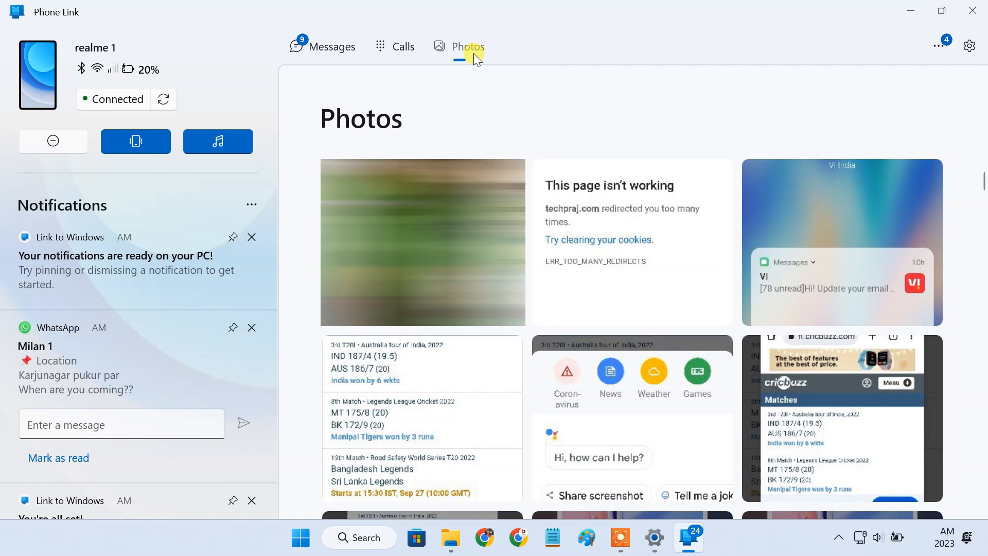
pyautogui.scroll(-3, 867, 307)
pyautogui.scroll(5, 866, 307)
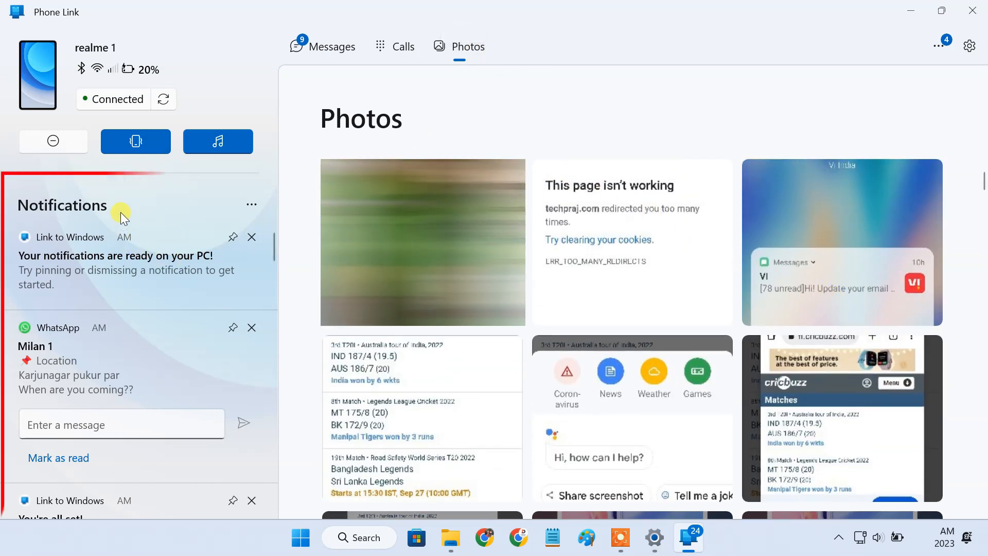
pyautogui.scroll(-5, 156, 445)
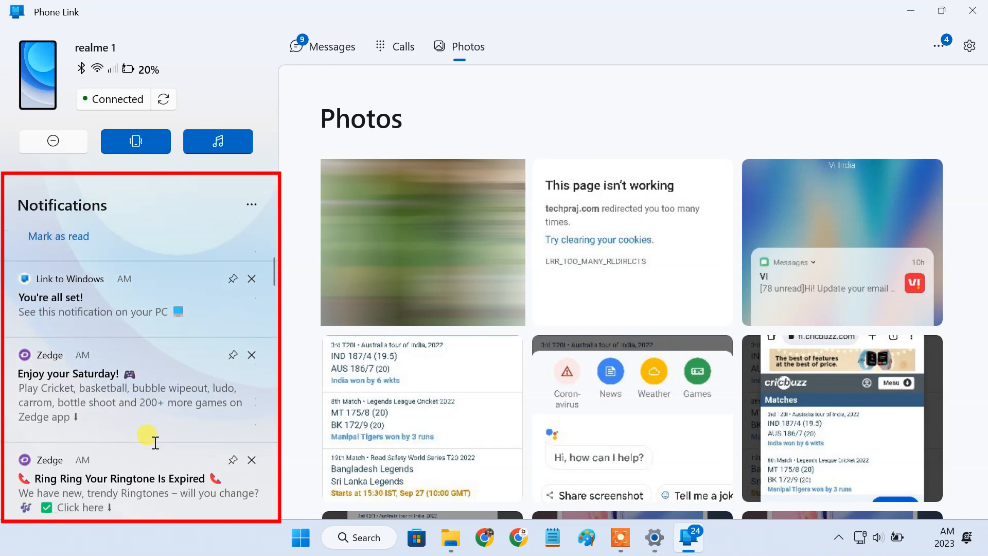
pyautogui.scroll(-5, 150, 449)
pyautogui.scroll(5, 150, 449)
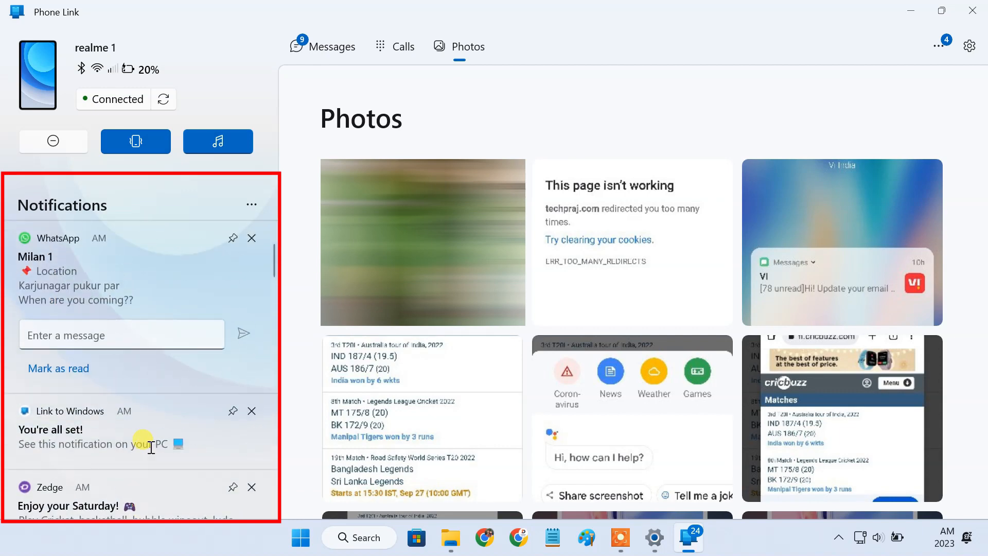
pyautogui.scroll(5, 148, 449)
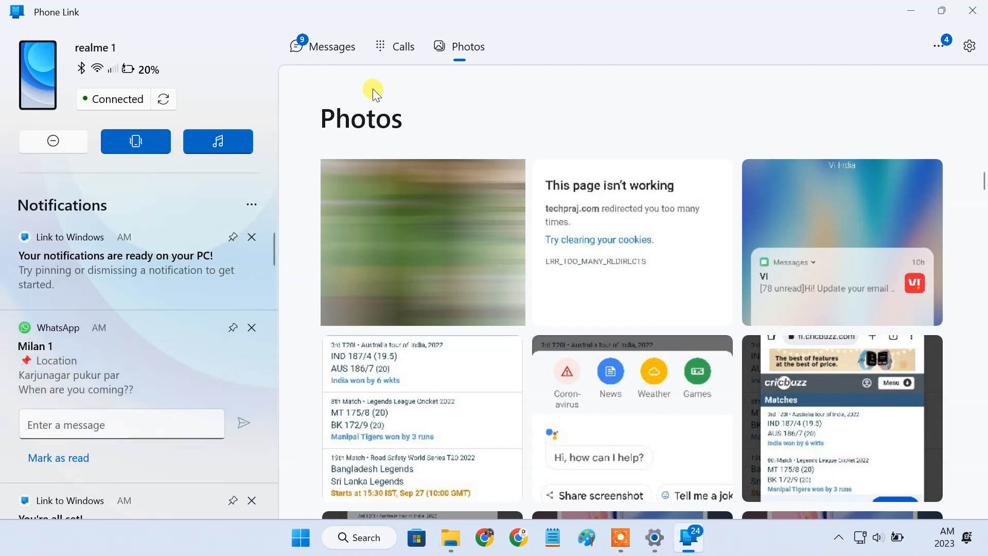
# - Start call setup on the Calls page, enable Bluetooth, and confirm the matching pairing PIN
pyautogui.click(390, 45)
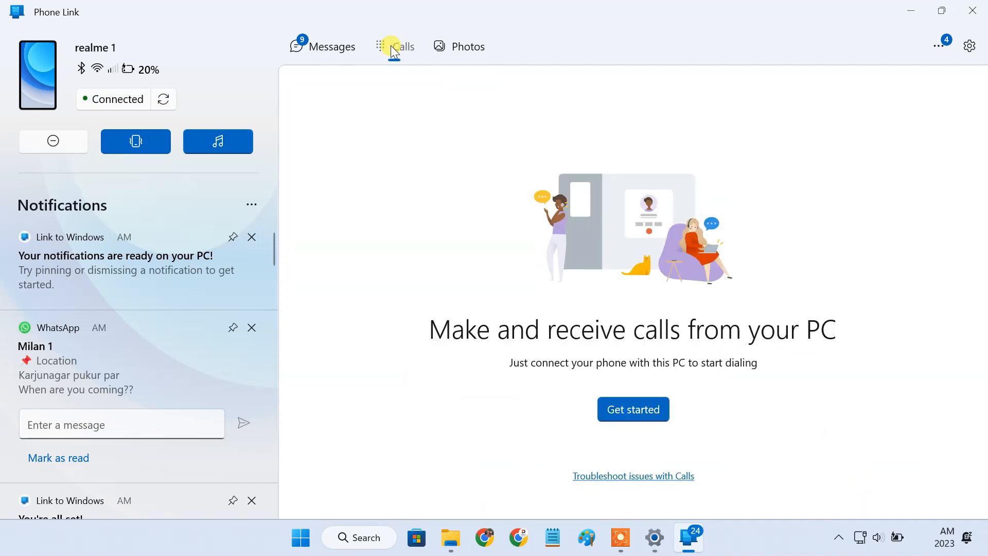
pyautogui.click(620, 415)
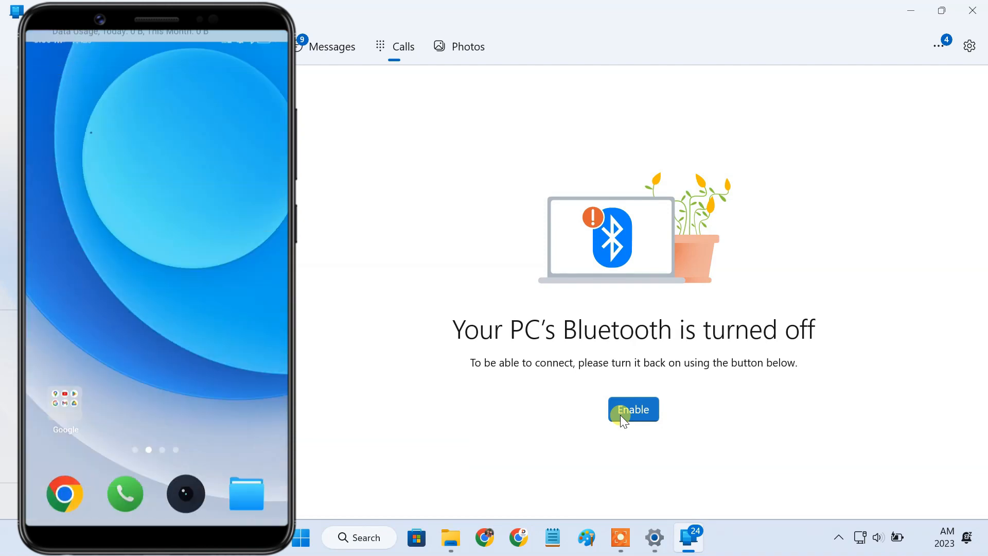
pyautogui.click(643, 417)
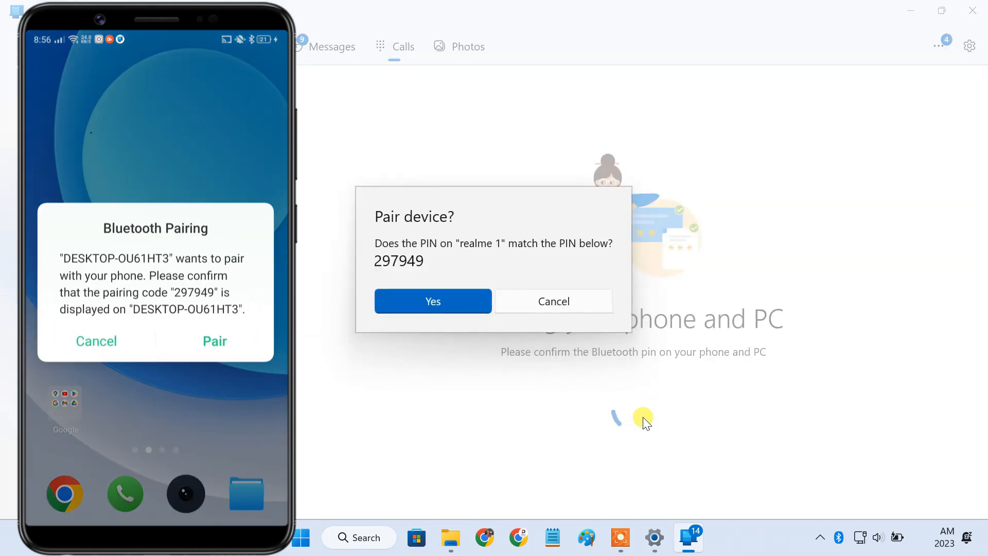
pyautogui.click(460, 302)
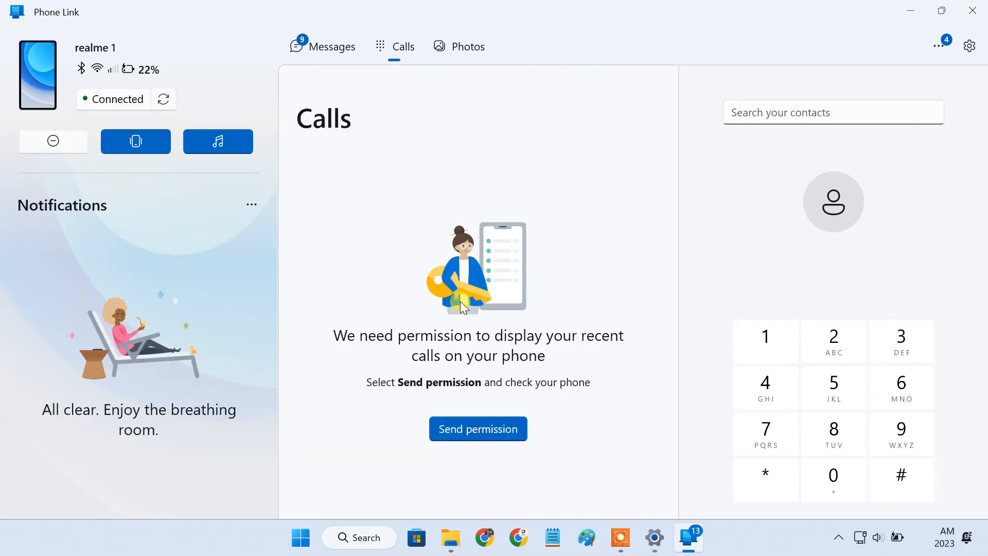
# - Send the permission request so the phone's recent calls show on the PC
pyautogui.click(501, 434)
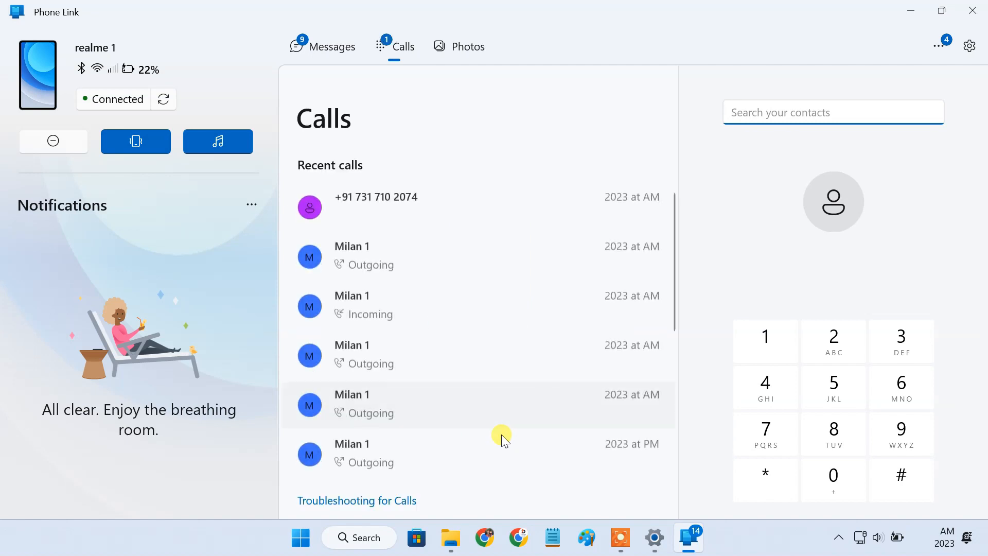
pyautogui.scroll(-3, 510, 320)
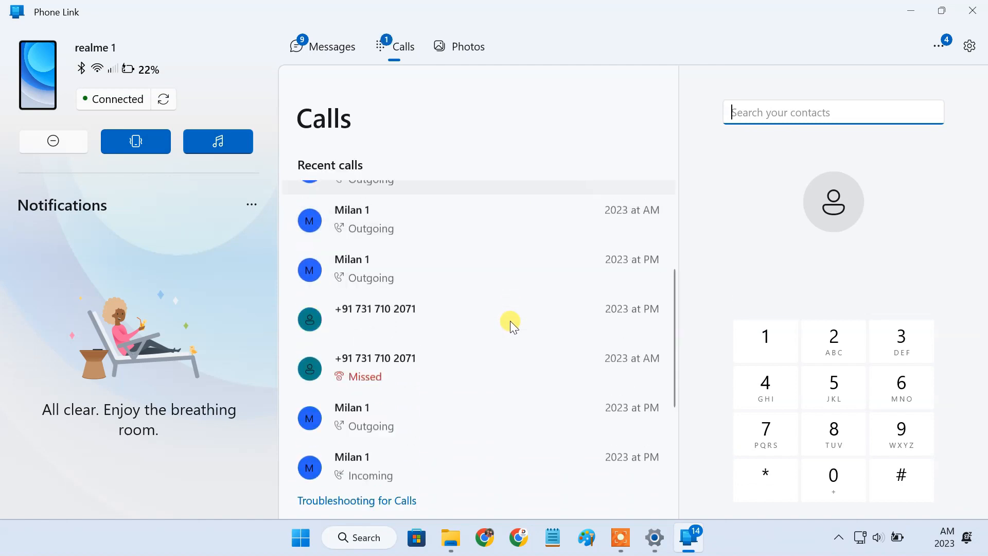
pyautogui.scroll(-2, 511, 321)
pyautogui.scroll(-2, 510, 320)
pyautogui.scroll(3, 512, 321)
pyautogui.scroll(3, 513, 322)
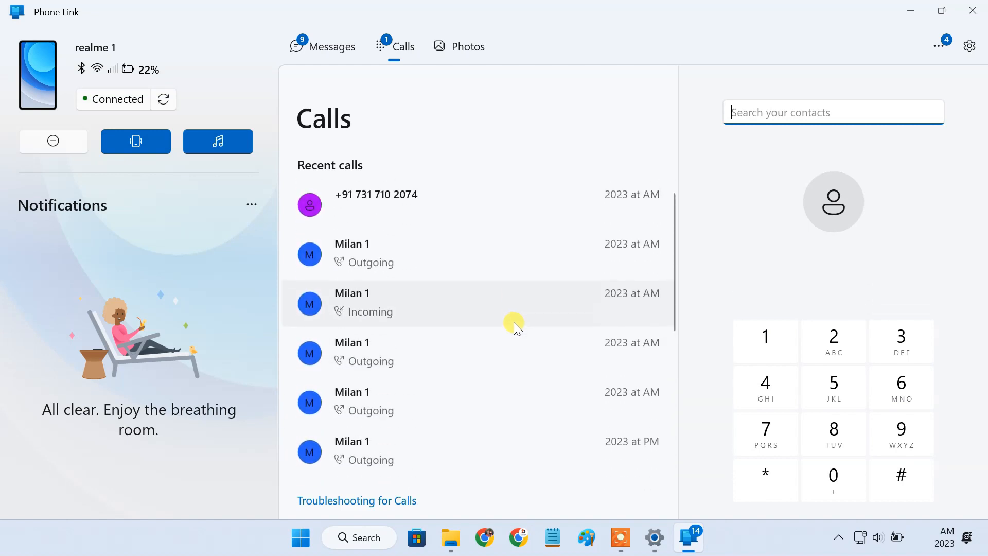
# - Call Milan 1 from the recent-calls list and minimize Phone Link to the desktop
pyautogui.click(470, 260)
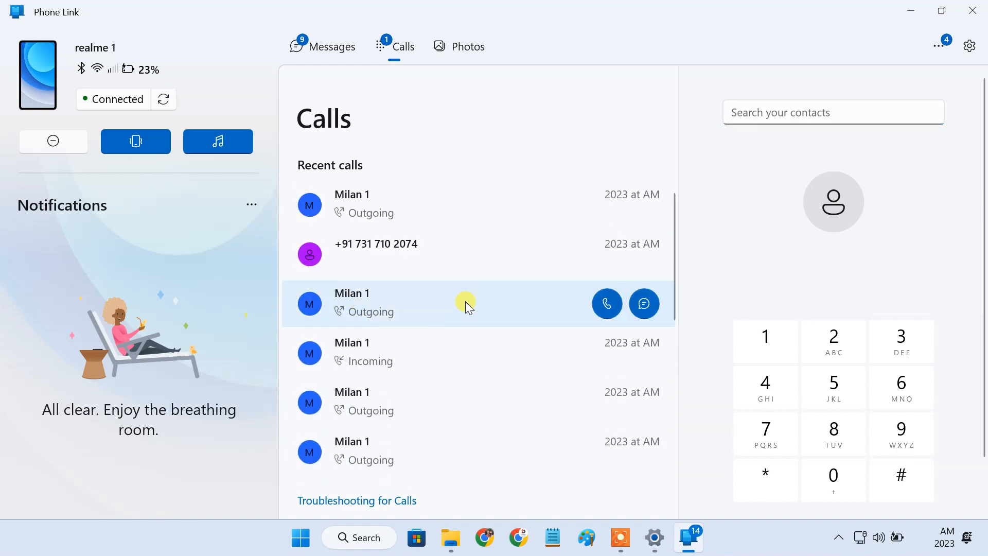
pyautogui.click(607, 306)
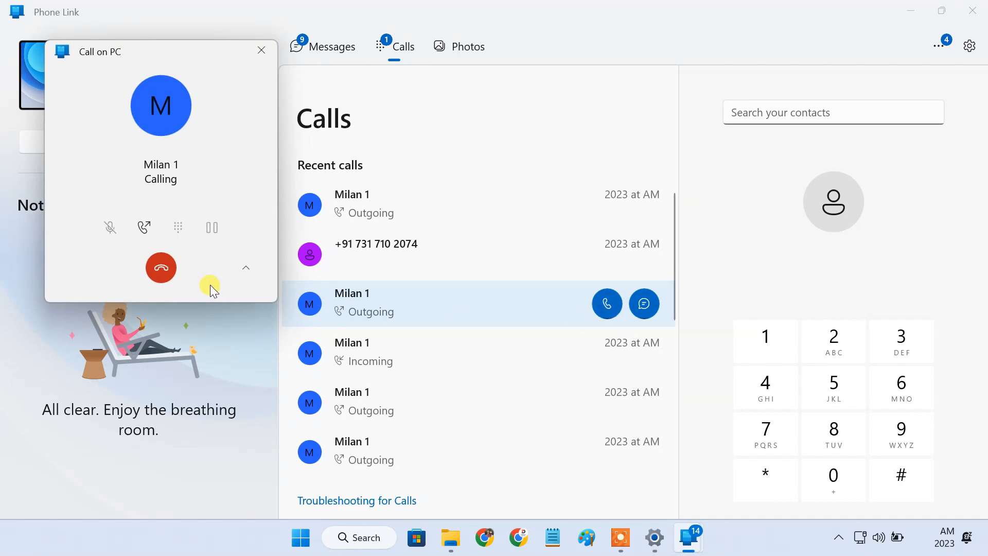
pyautogui.click(911, 9)
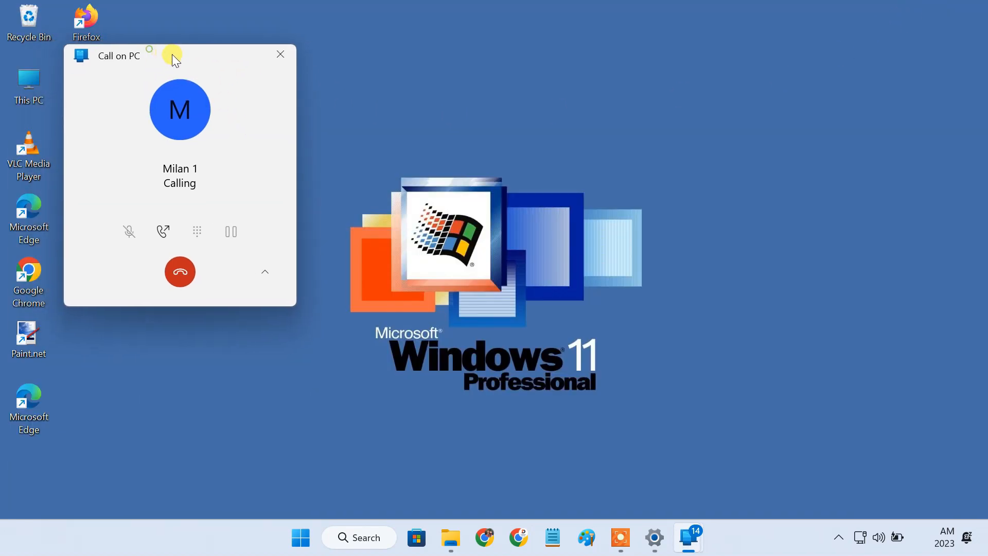
# - Reposition the call window on the desktop, then bring Phone Link back once the call ends
pyautogui.moveTo(172, 54); pyautogui.dragTo(218, 109)
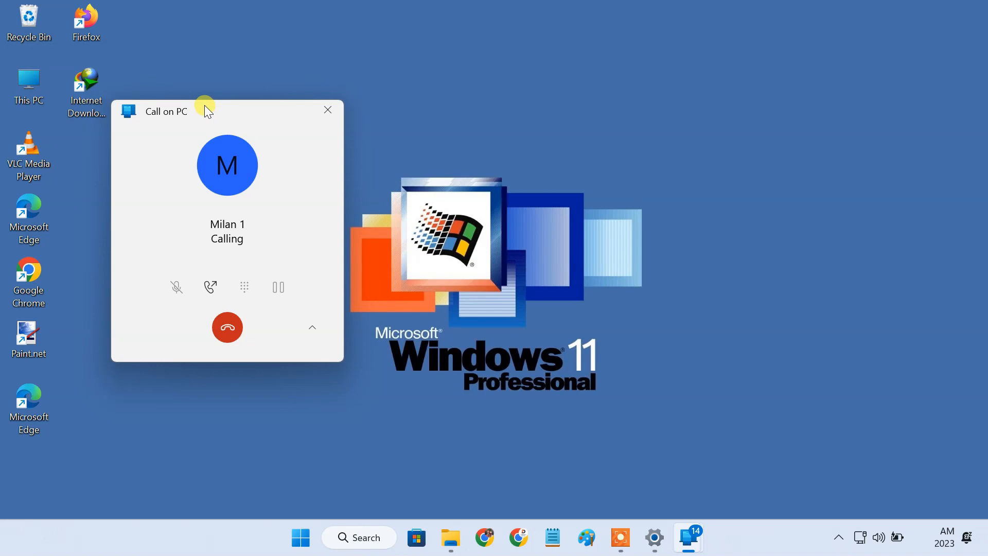
pyautogui.moveTo(219, 120)
pyautogui.mouseDown()
pyautogui.moveTo(684, 108)
pyautogui.moveTo(808, 37)
pyautogui.mouseUp()
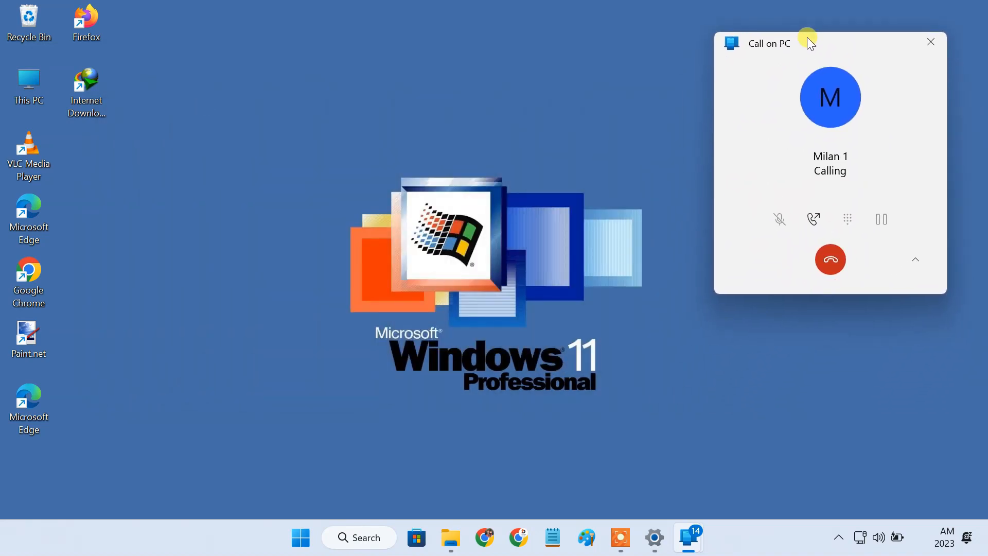
pyautogui.click(689, 537)
pyautogui.click(742, 116)
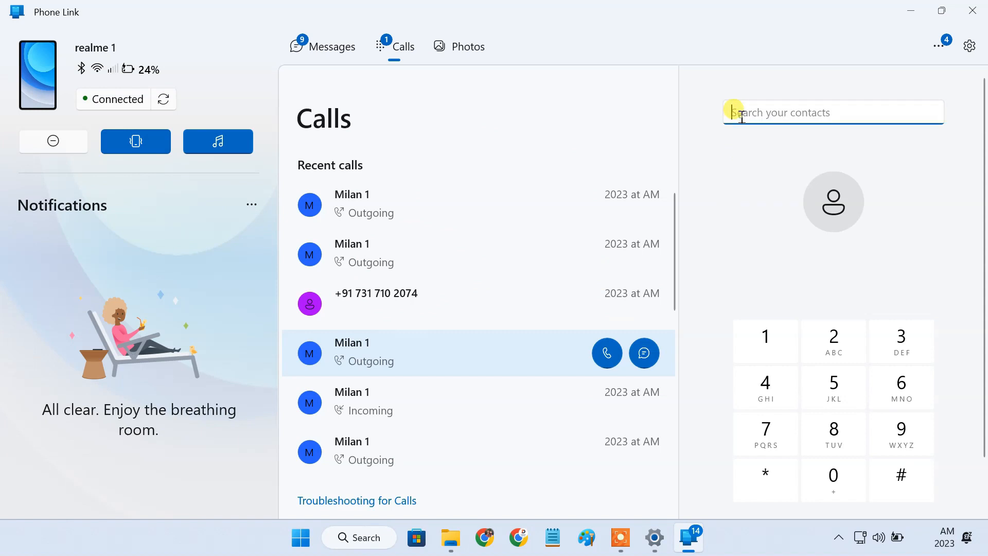
pyautogui.write('m')
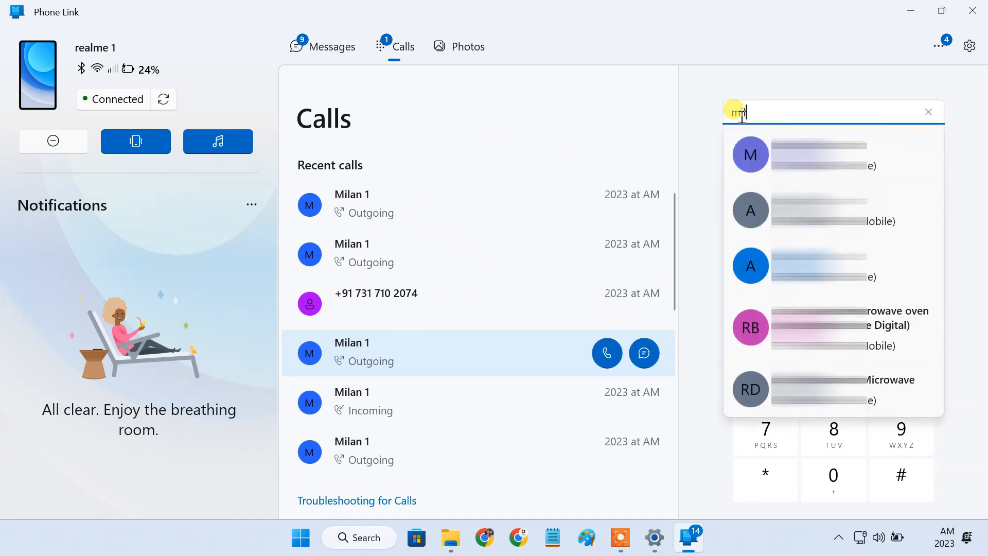
pyautogui.write('ilan')
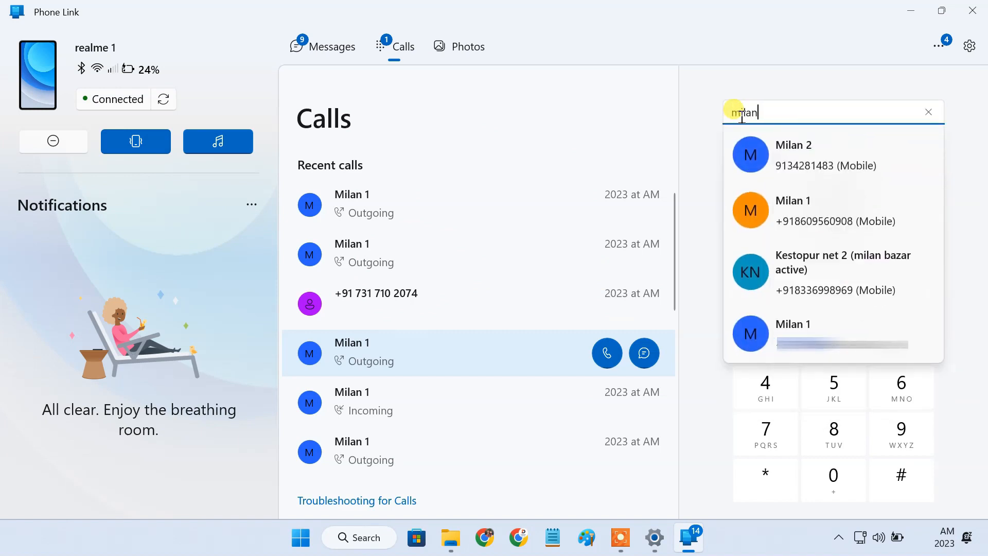
pyautogui.click(818, 155)
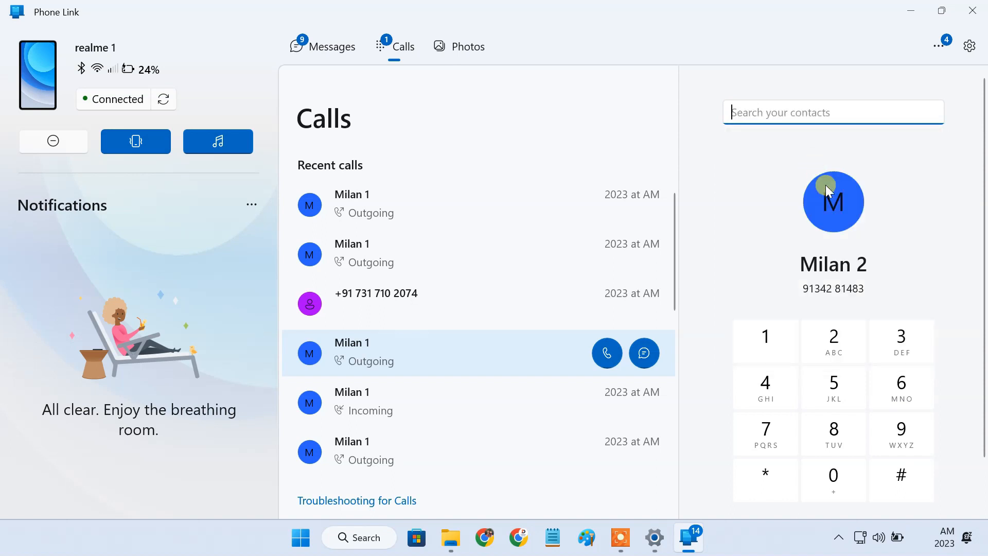
pyautogui.scroll(-3, 950, 305)
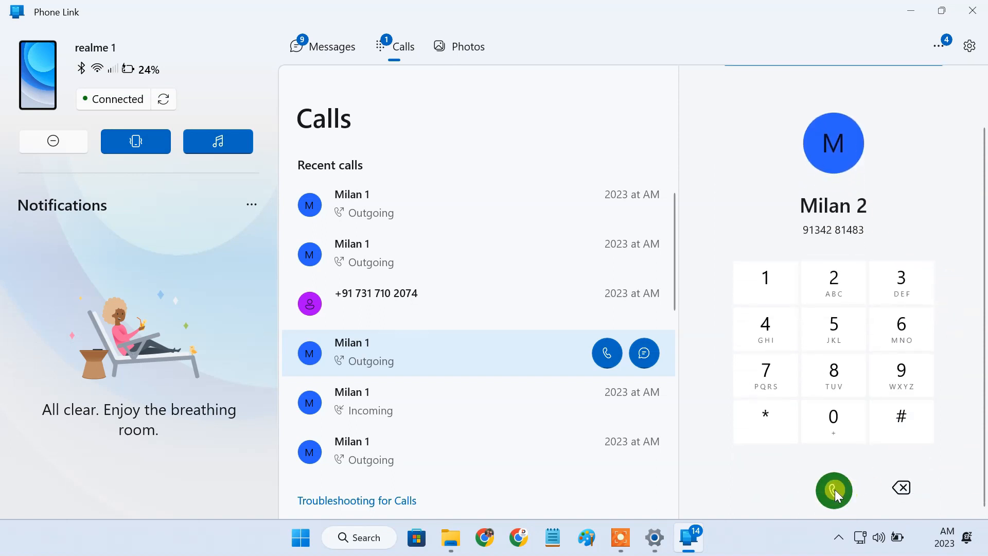
pyautogui.click(901, 488)
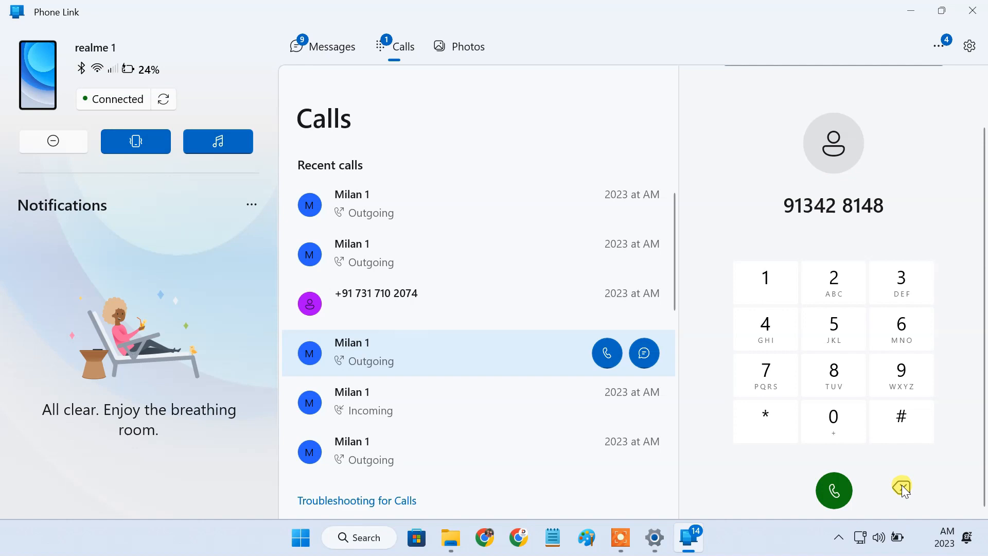
pyautogui.click(902, 488)
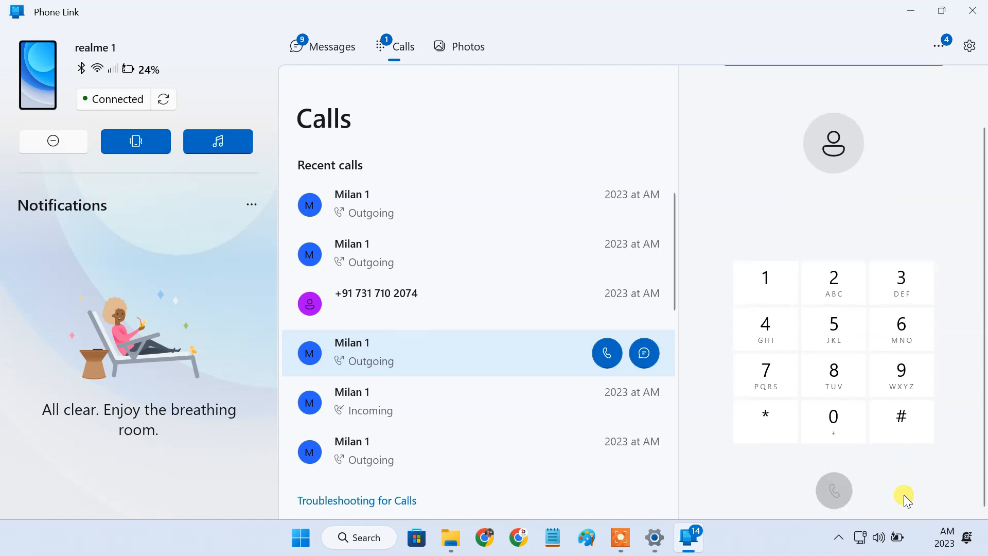
pyautogui.click(901, 330)
pyautogui.click(841, 279)
pyautogui.click(905, 368)
pyautogui.click(774, 286)
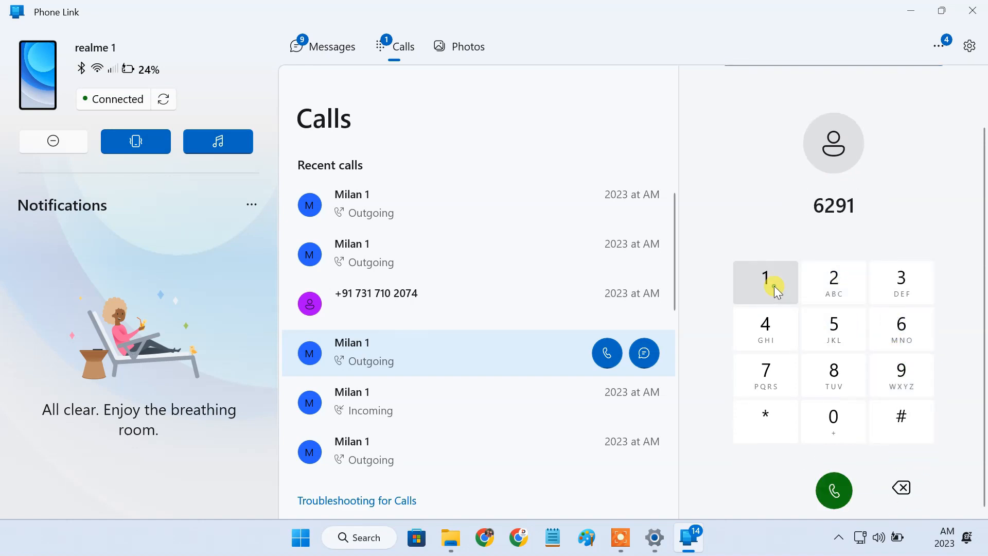
pyautogui.click(774, 286)
pyautogui.click(765, 329)
pyautogui.click(901, 331)
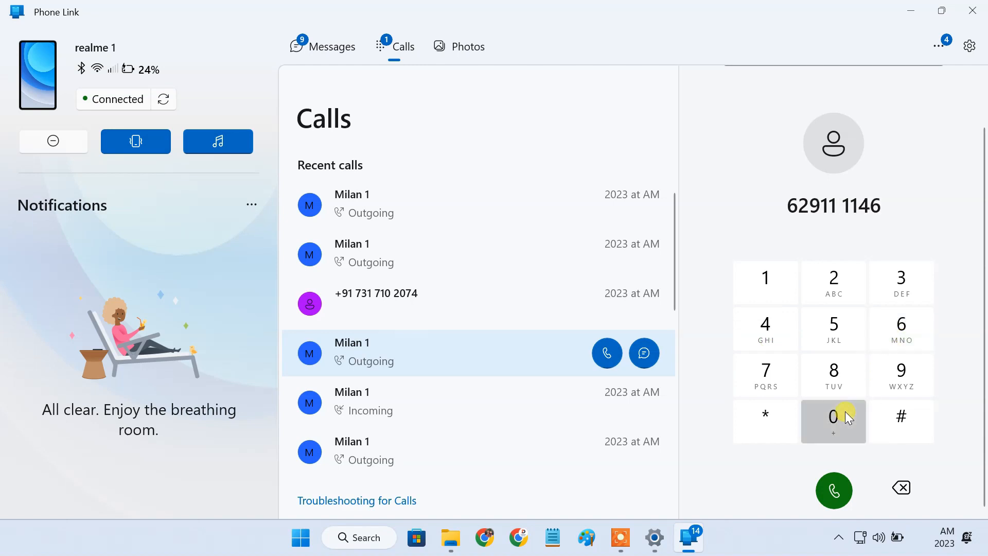
pyautogui.click(833, 421)
pyautogui.click(901, 282)
pyautogui.click(835, 490)
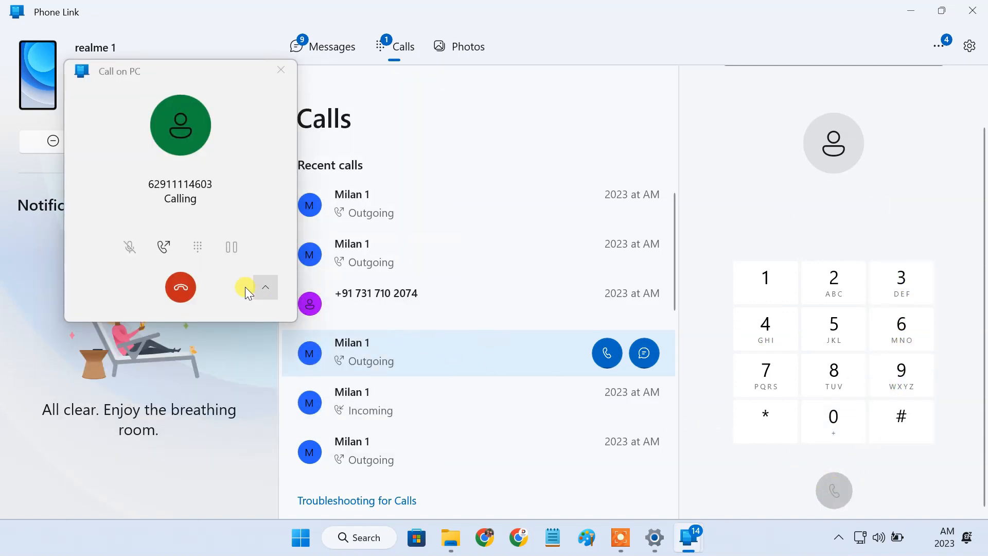
# - Hang up the outgoing call and close the Phone Link window
pyautogui.click(181, 288)
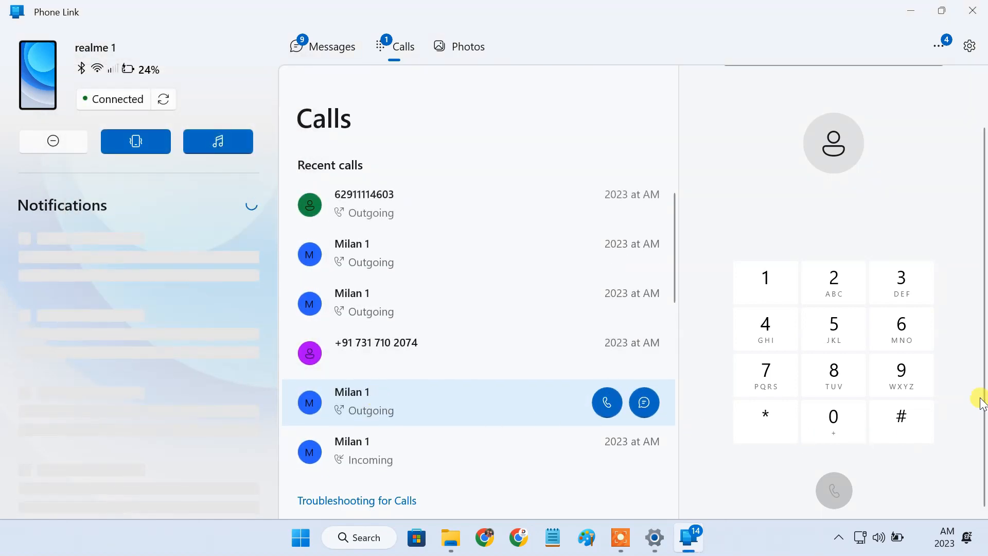
pyautogui.click(972, 11)
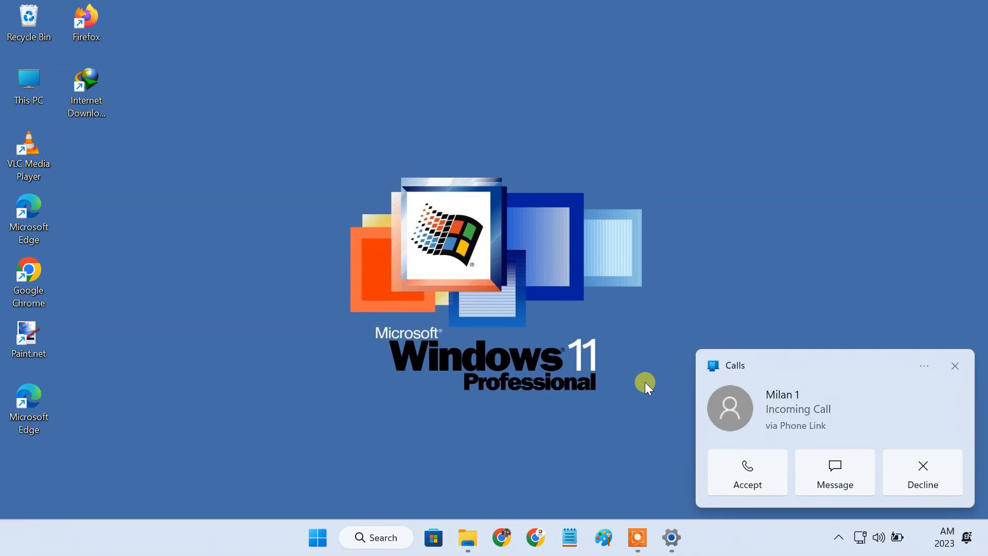
# - Accept Milan 1's incoming call on the PC and move the call window to the upper right
pyautogui.click(760, 479)
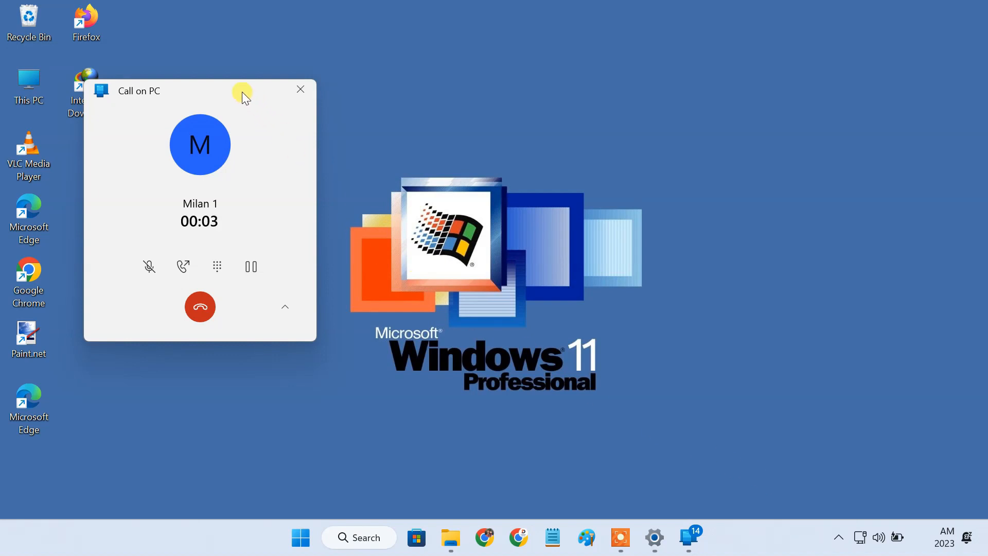
pyautogui.moveTo(242, 92); pyautogui.dragTo(840, 41)
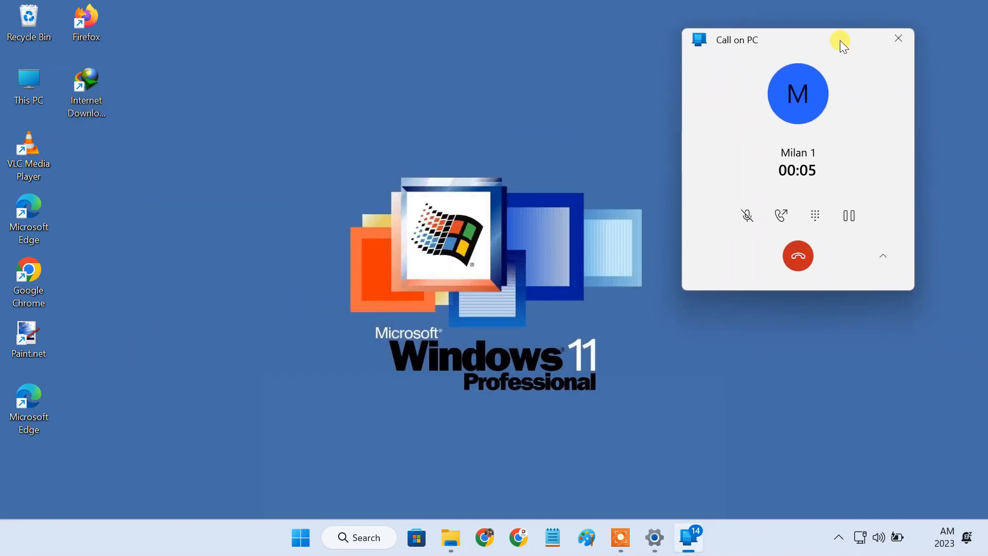